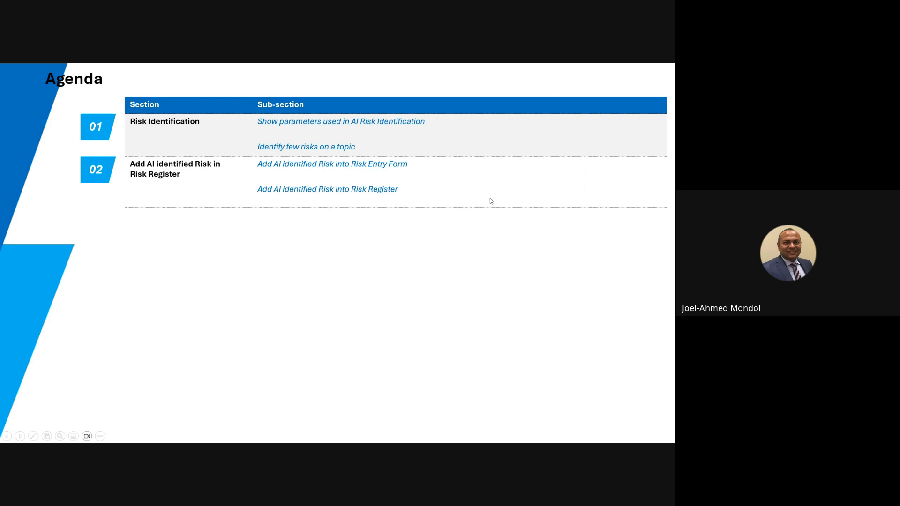
Switch from the presentation to SysRisk, log in, and open the Identify New Risk section of Risk Control
key("Escape")
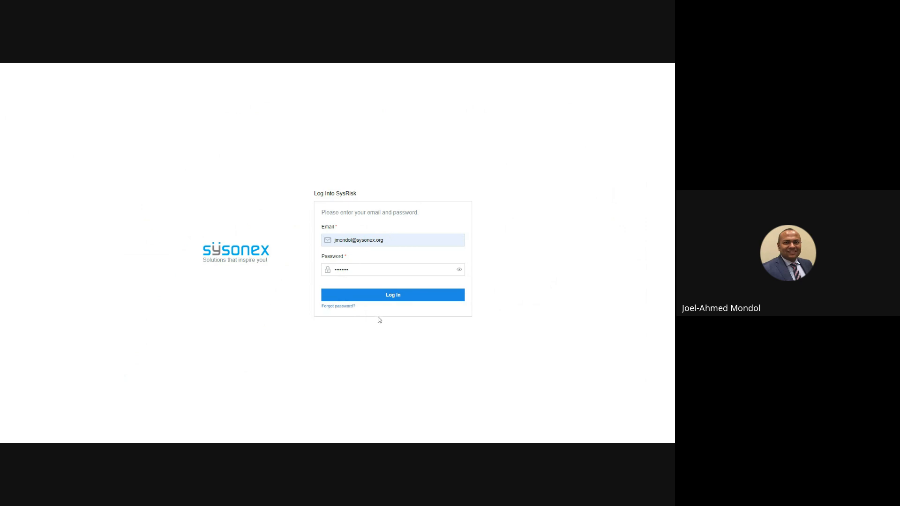
left_click(389, 297)
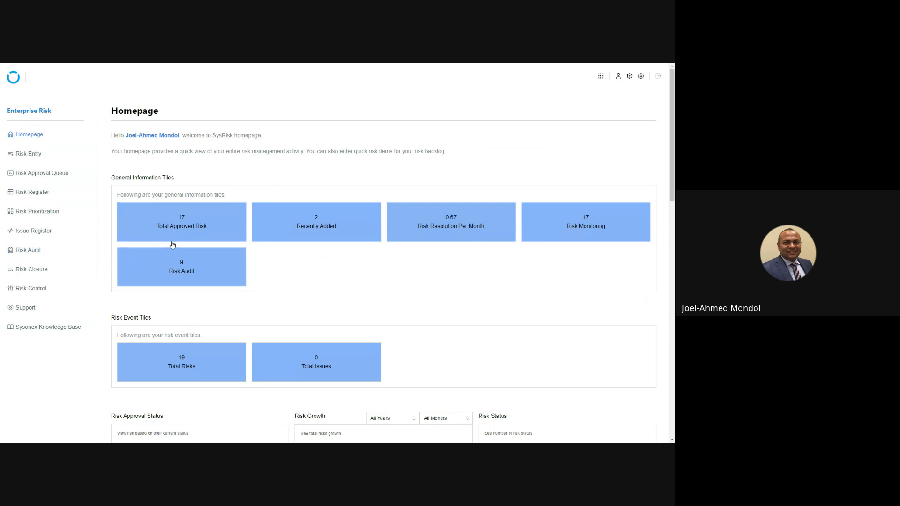
left_click(47, 289)
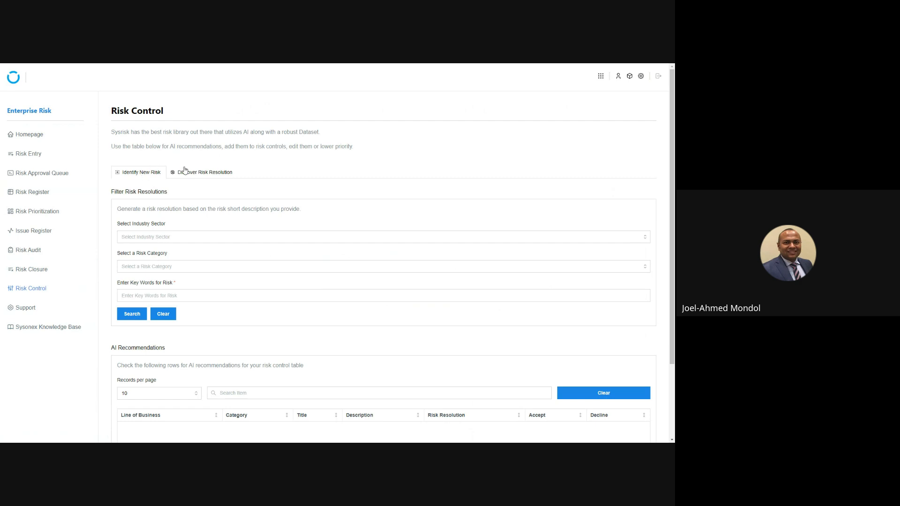
left_click(199, 174)
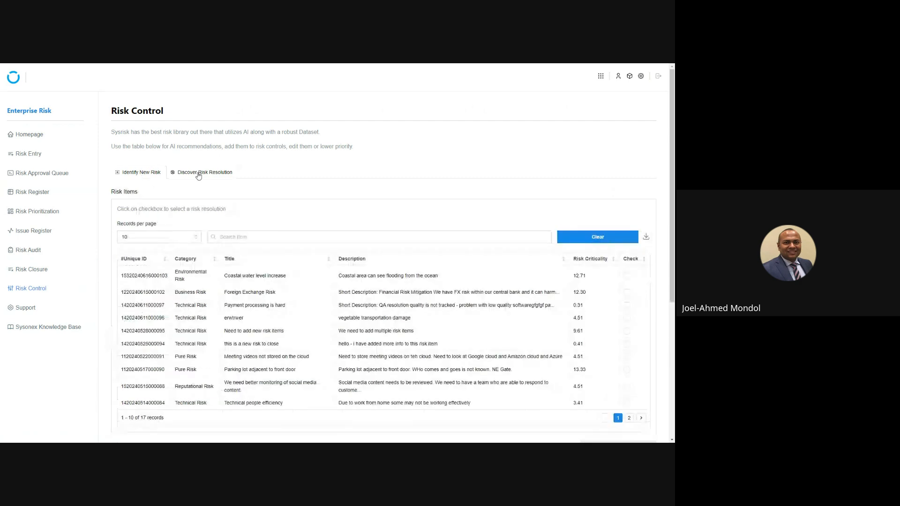
left_click(141, 174)
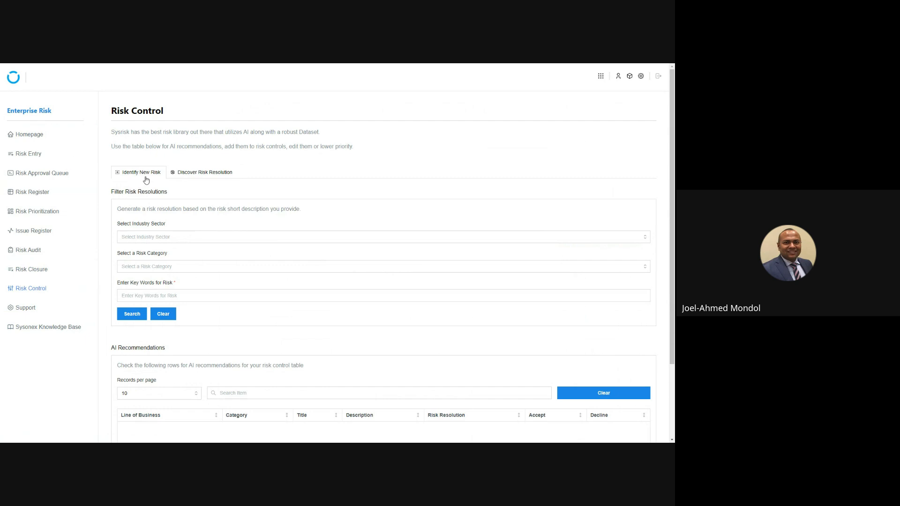
Set the industry sector to Manufacturing and the risk category to Financial Risk for the AI risk search
left_click(146, 237)
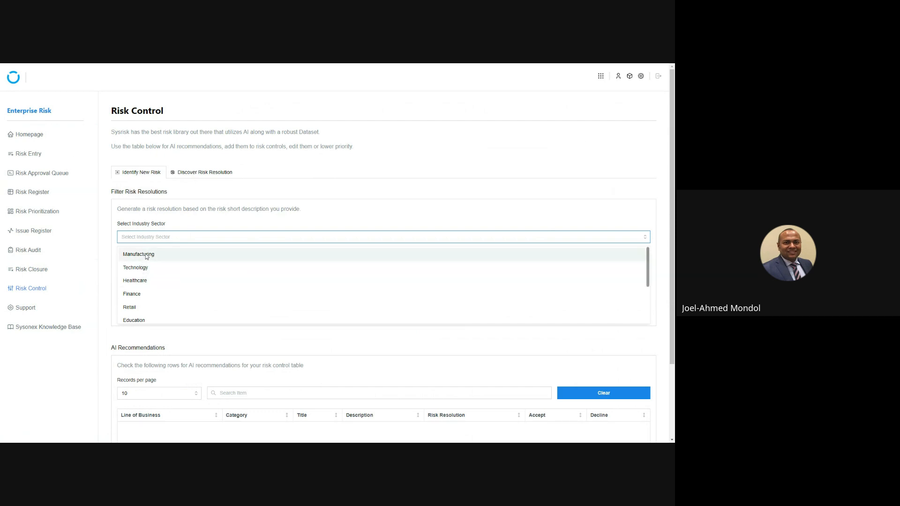
left_click(147, 255)
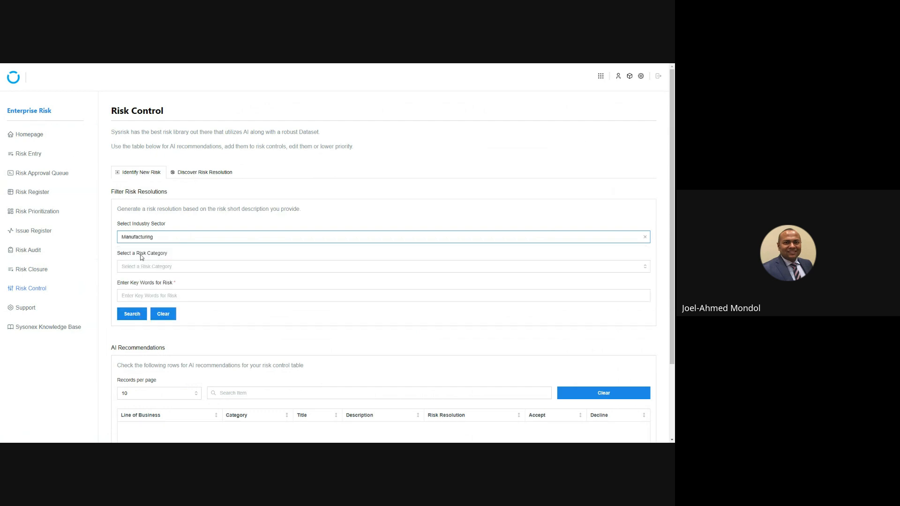
left_click(551, 71)
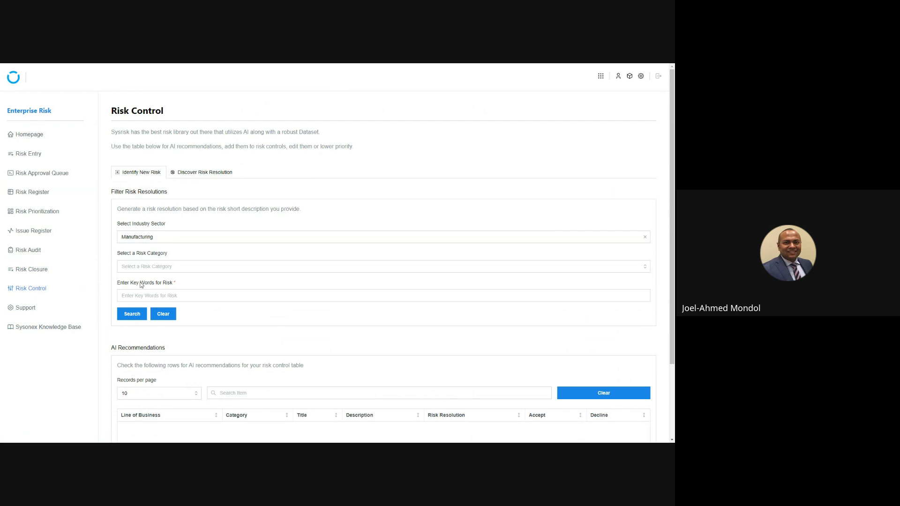
left_click(149, 267)
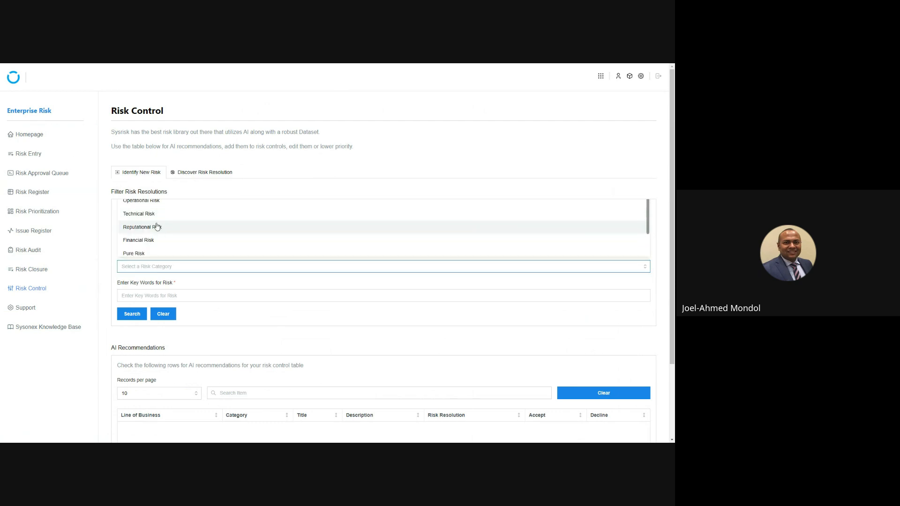
left_click(150, 240)
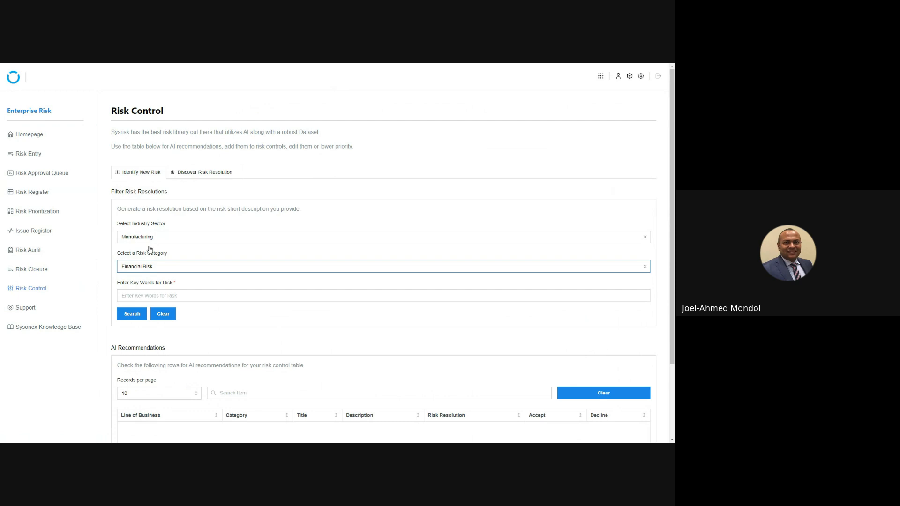
Search for AI risk recommendations with the key words "Budget, Financing, Funding, Investment"
left_click(140, 296)
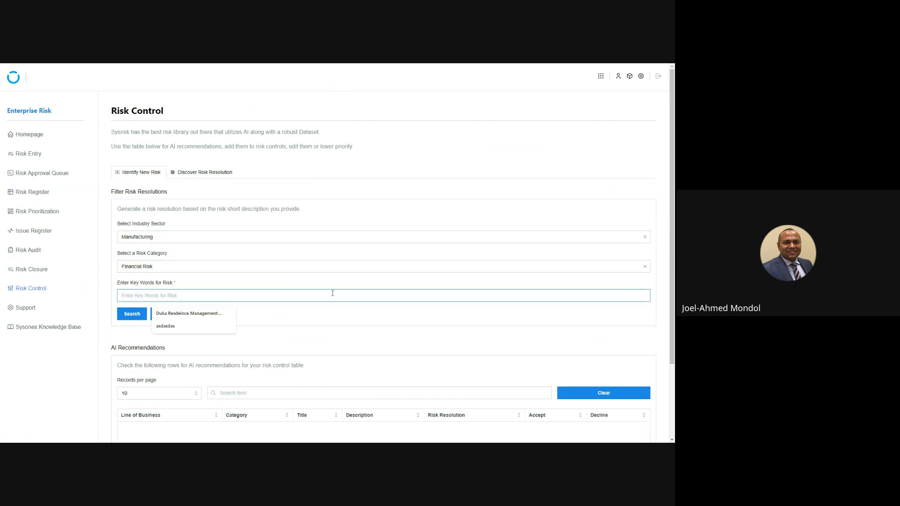
left_click(318, 327)
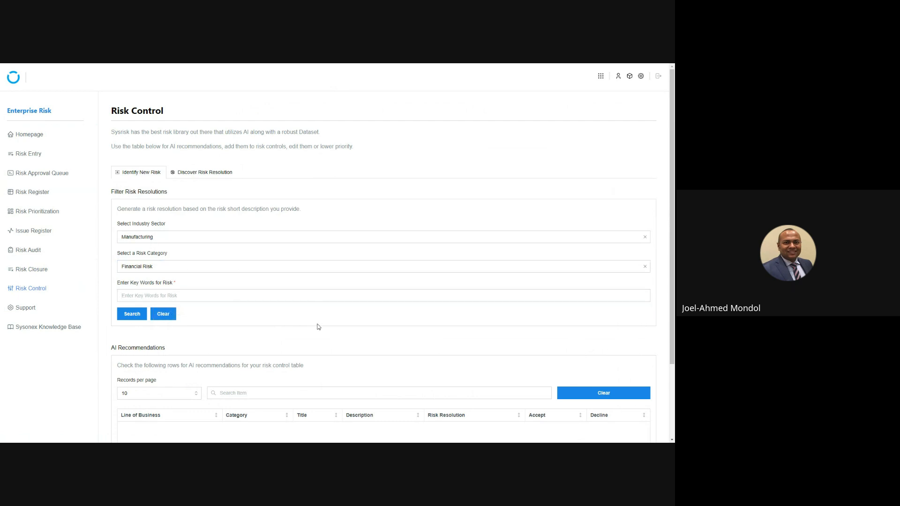
left_click(167, 296)
type("Budget")
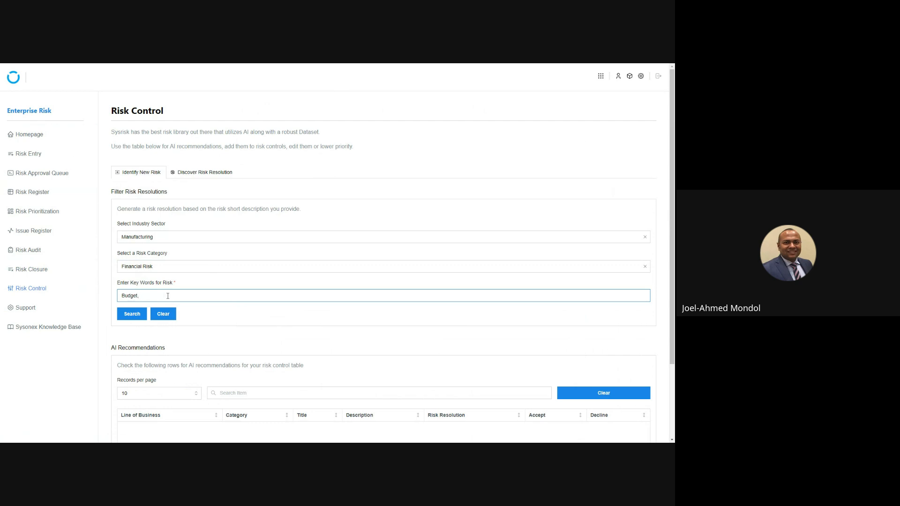
type(", Financing, Funding, Investment")
scroll(416, 163, "down", 2)
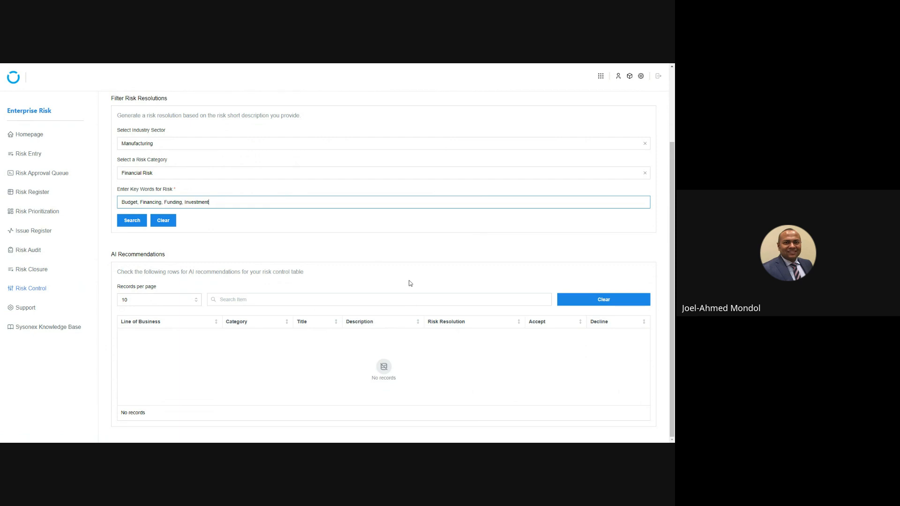
left_click(137, 222)
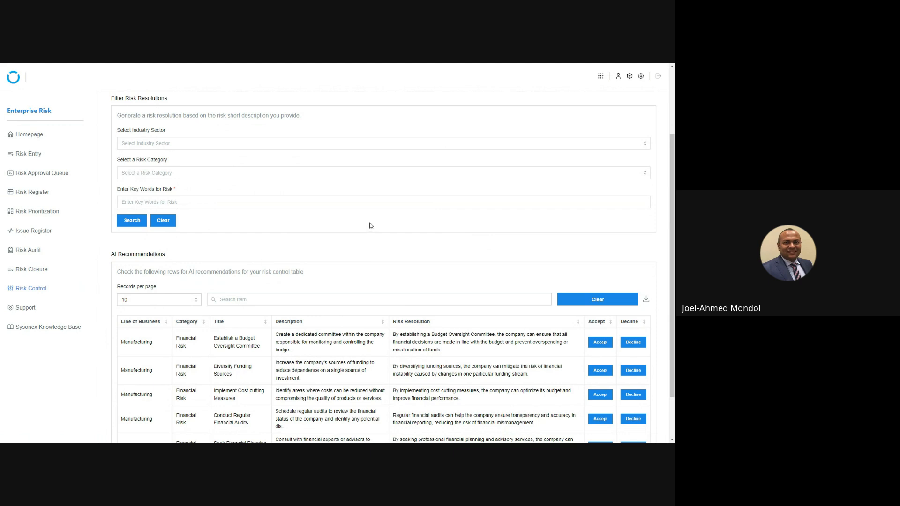
Review the AI recommendations table and the item details of the Diversify Funding Sources recommendation
scroll(377, 244, "down", 2)
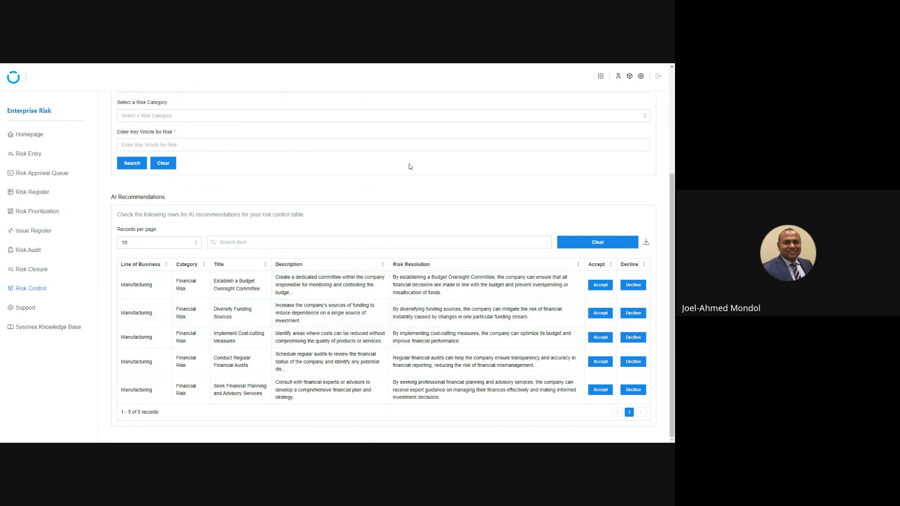
scroll(411, 167, "up", 3)
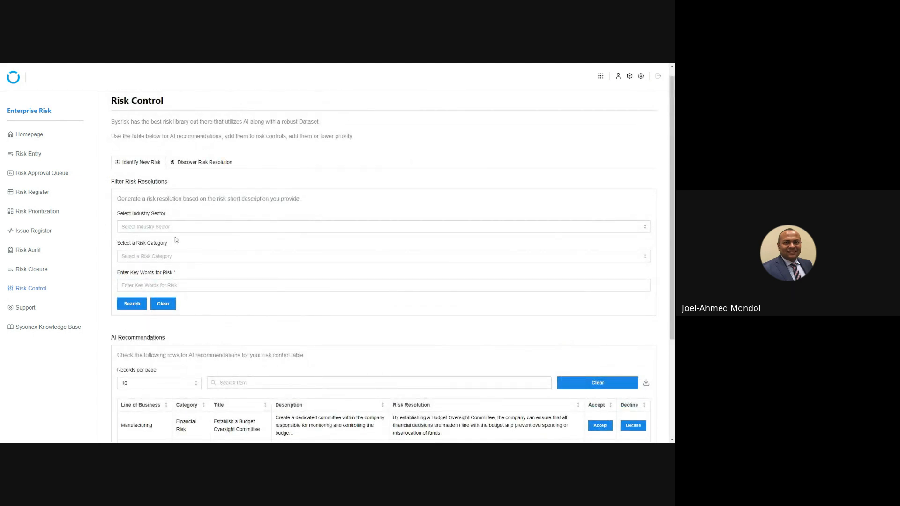
scroll(181, 246, "down", 1)
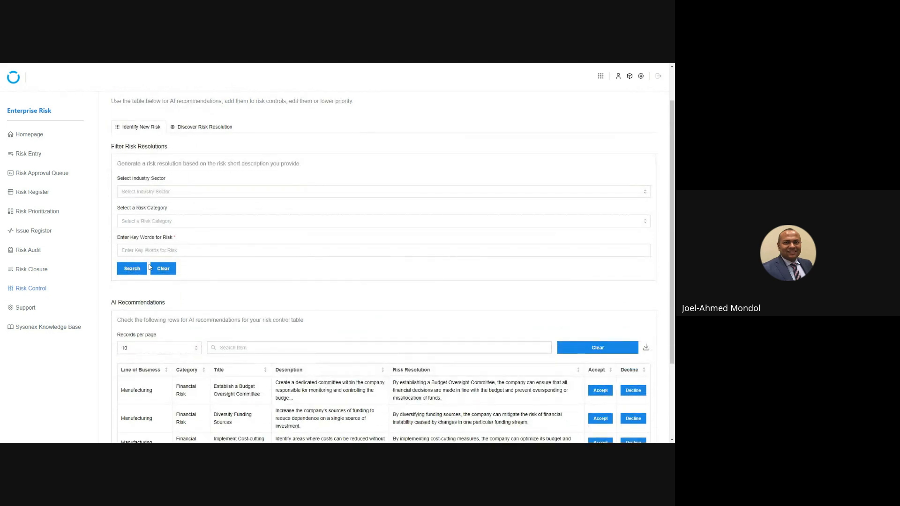
scroll(208, 239, "down", 3)
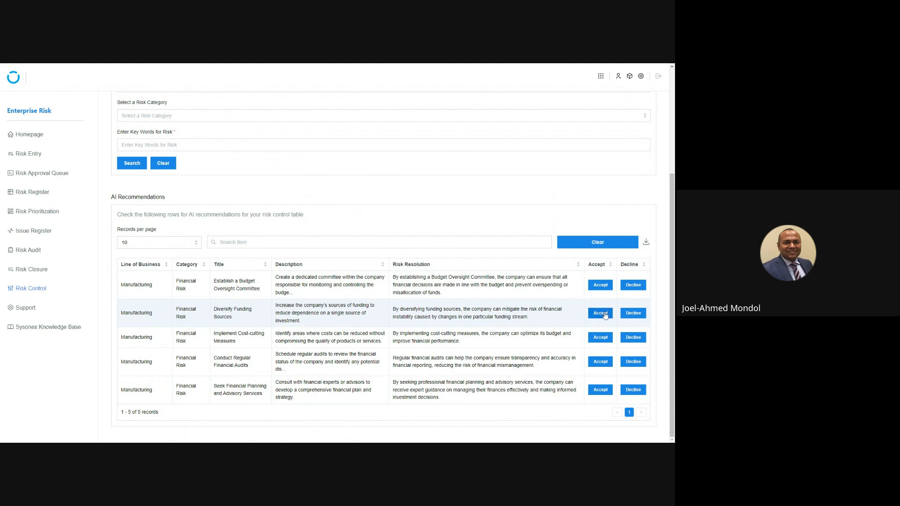
left_click(604, 314)
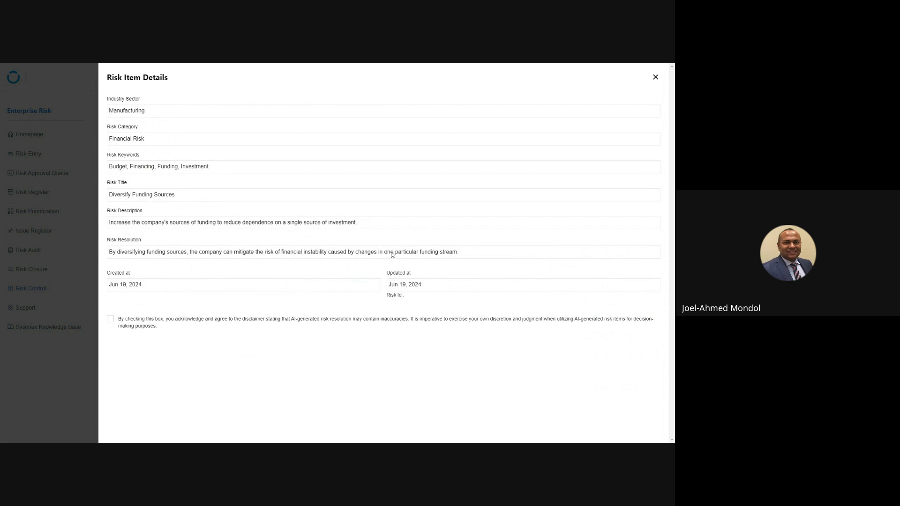
left_click(655, 77)
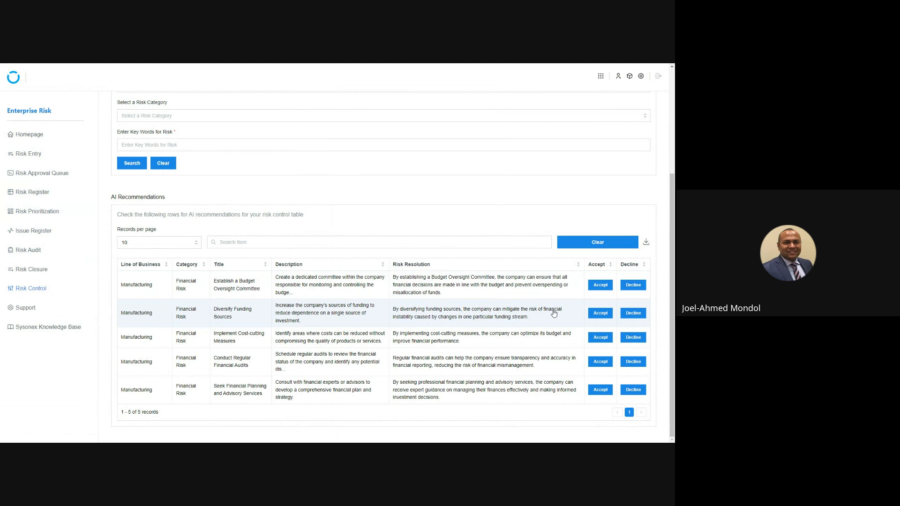
Accept the Diversify Funding Sources recommendation with its AI disclaimer acknowledged, and open the new risk form from it
left_click(607, 314)
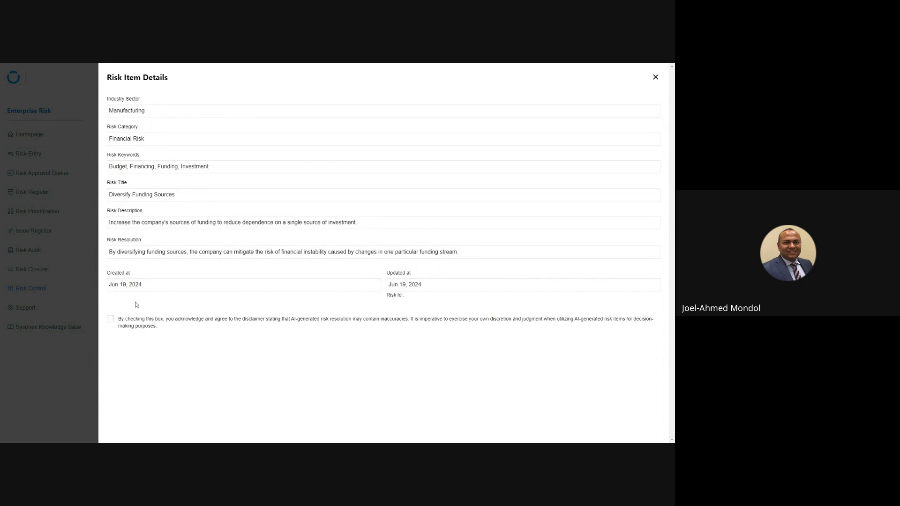
left_click(111, 320)
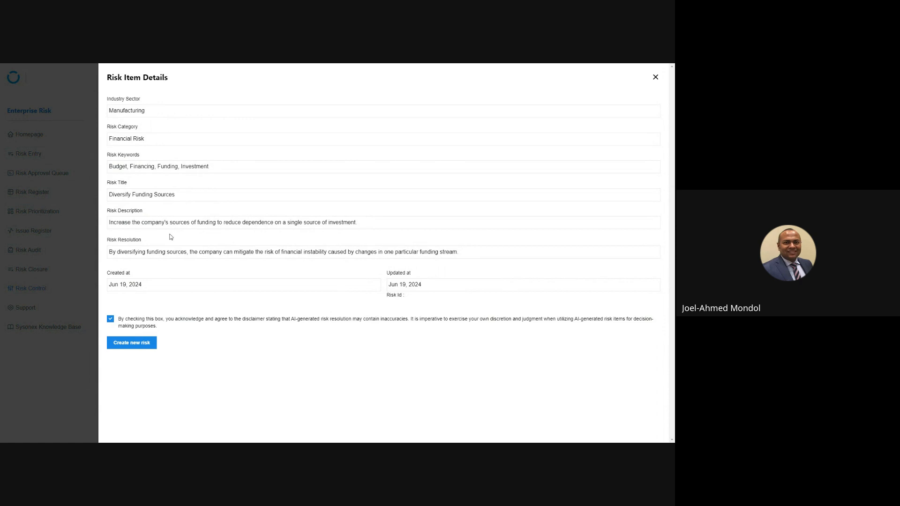
left_click(140, 344)
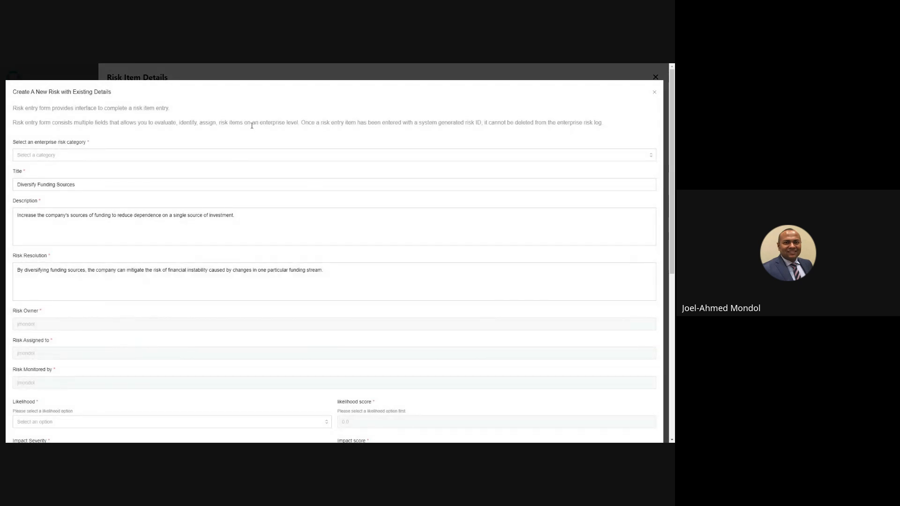
Set the new risk's category to Financial Risk, its likelihood to Very Likely and its impact severity to Moderate
left_click(179, 155)
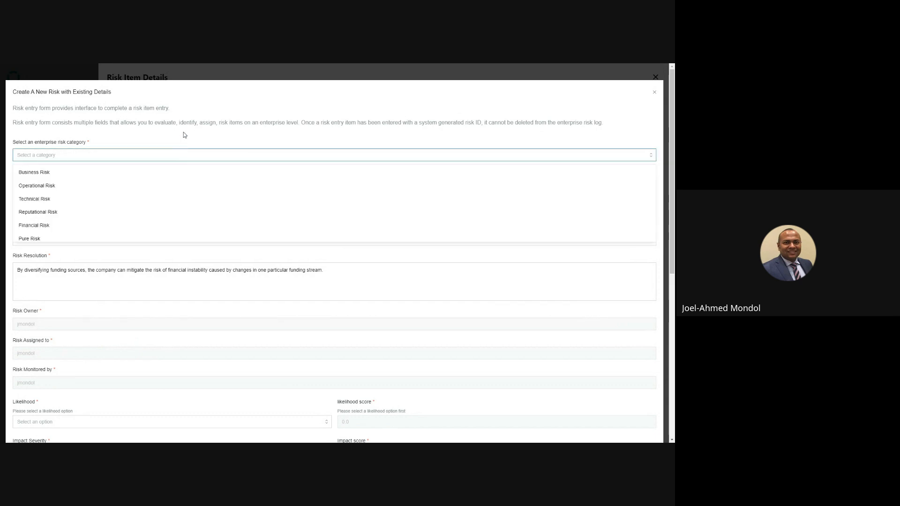
left_click(91, 226)
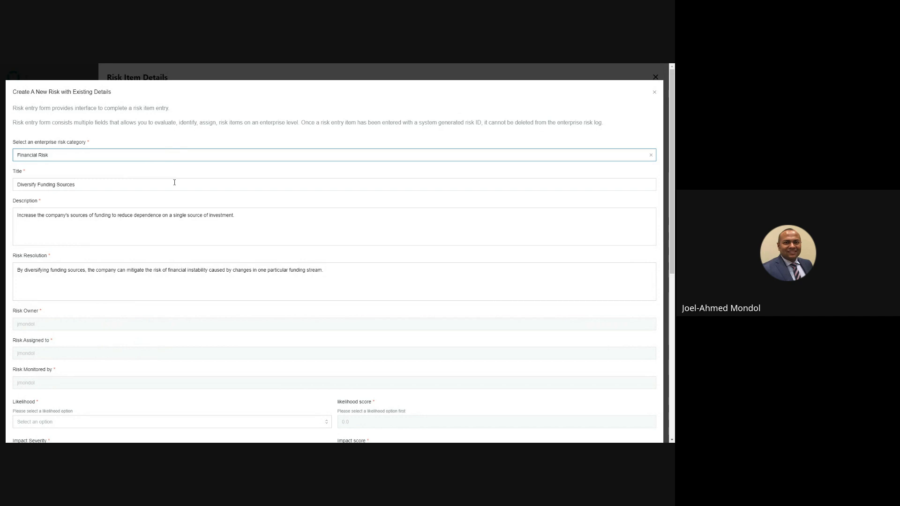
scroll(174, 183, "down", 1)
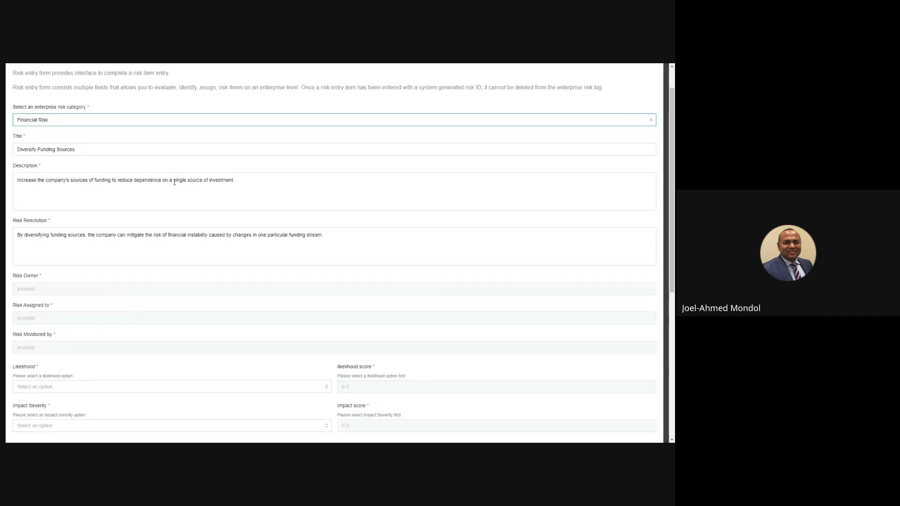
scroll(174, 183, "down", 1)
scroll(175, 182, "down", 1)
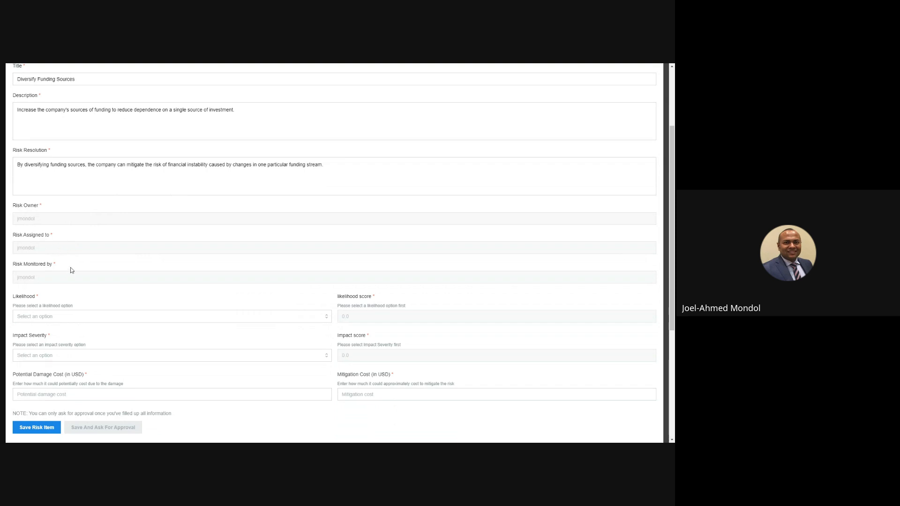
scroll(71, 267, "down", 1)
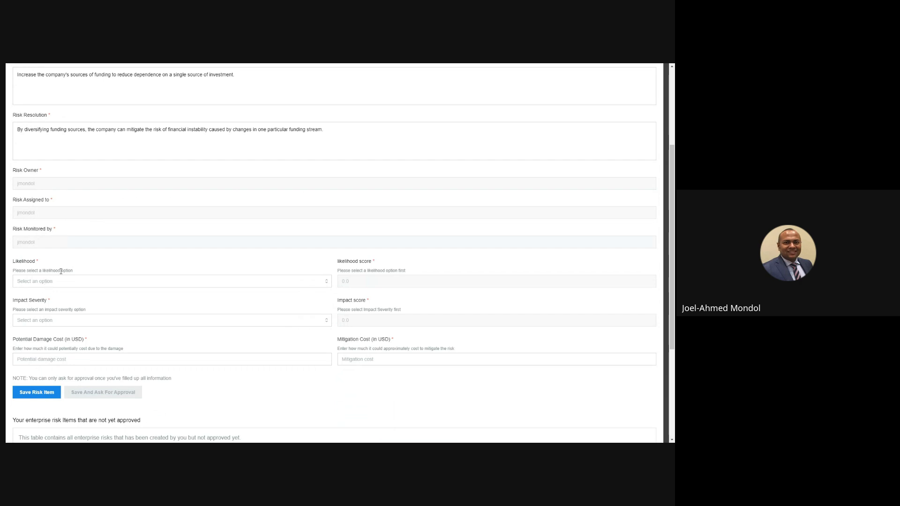
left_click(67, 285)
left_click(53, 296)
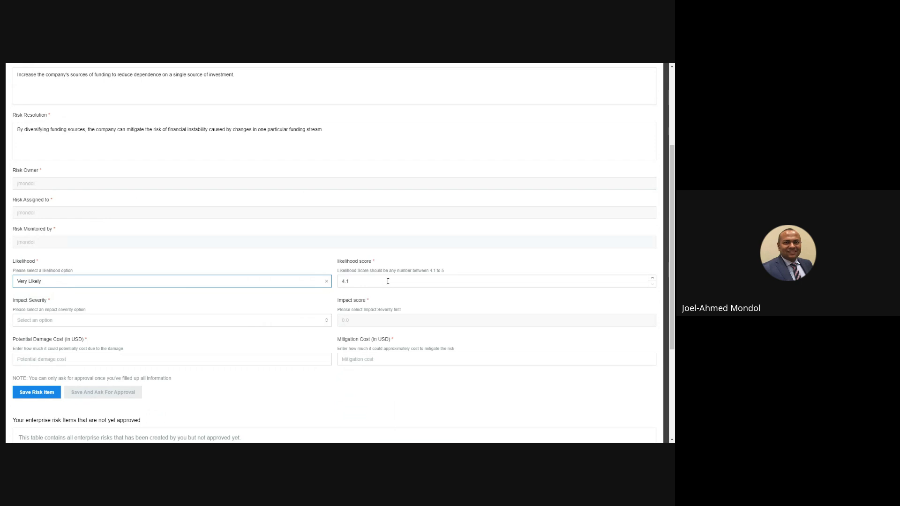
left_click(120, 319)
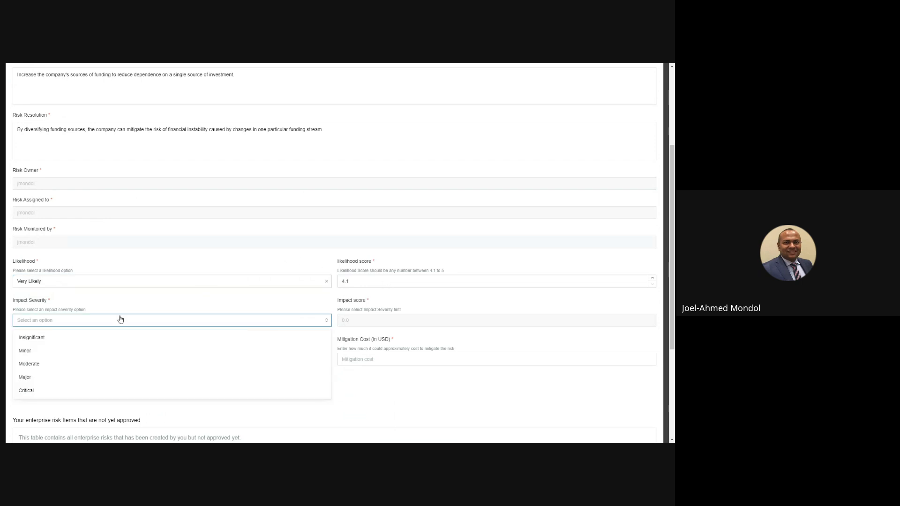
left_click(73, 362)
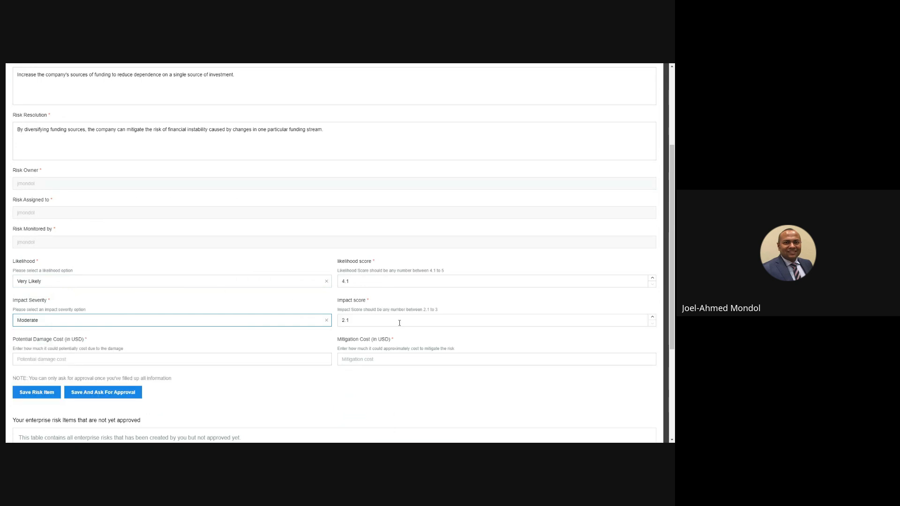
Set the potential damage cost to 100000 USD and the mitigation cost to 50000 USD, and save the risk item with an approval request
scroll(129, 283, "down", 2)
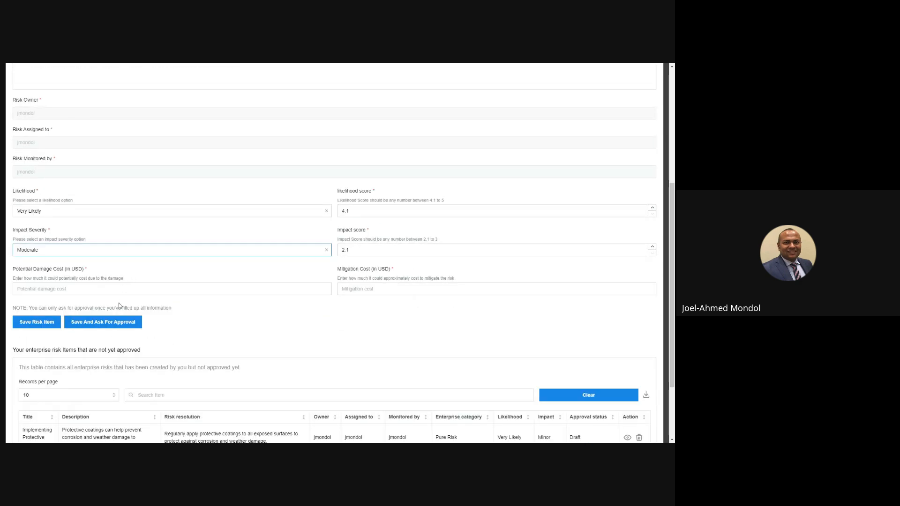
left_click(120, 290)
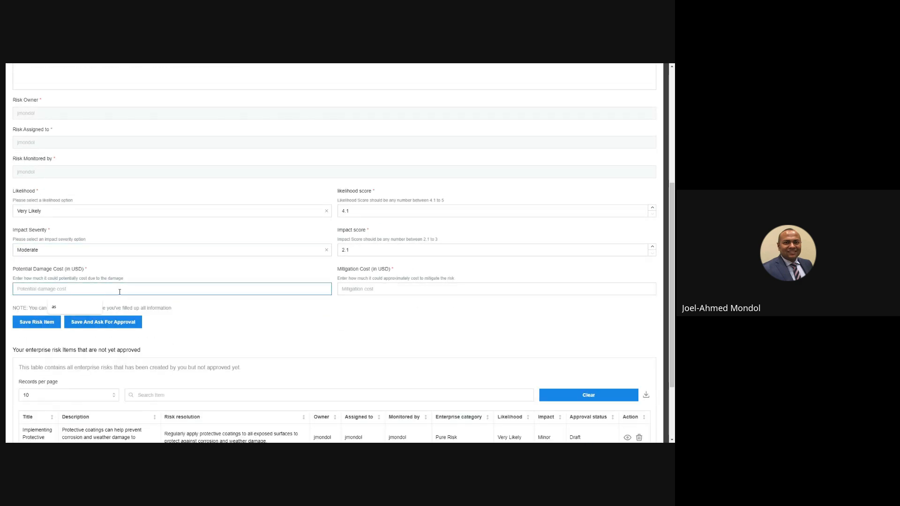
type("100")
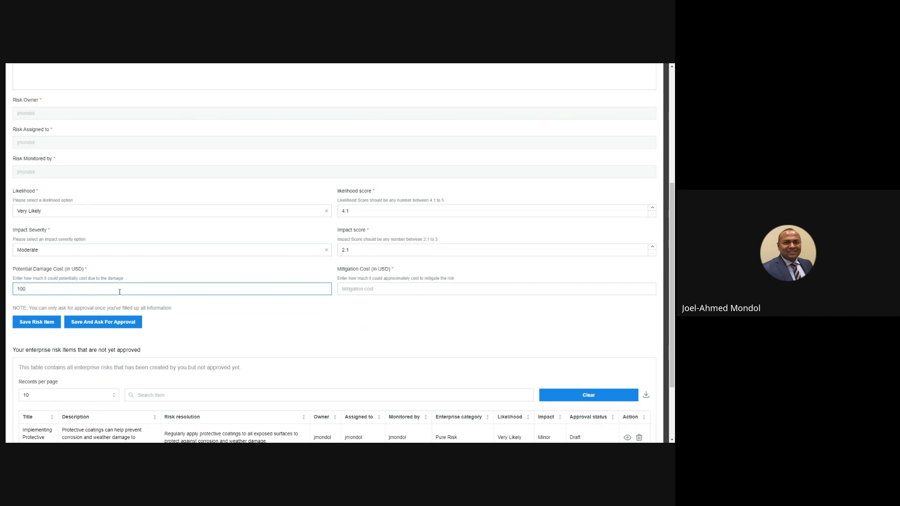
key("BackSpace")
type("000")
key("Tab")
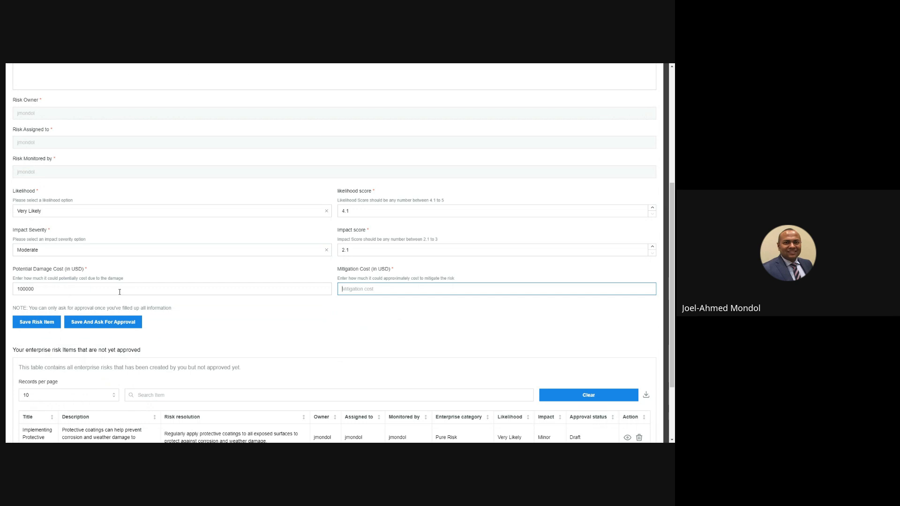
type("50000")
left_click(105, 323)
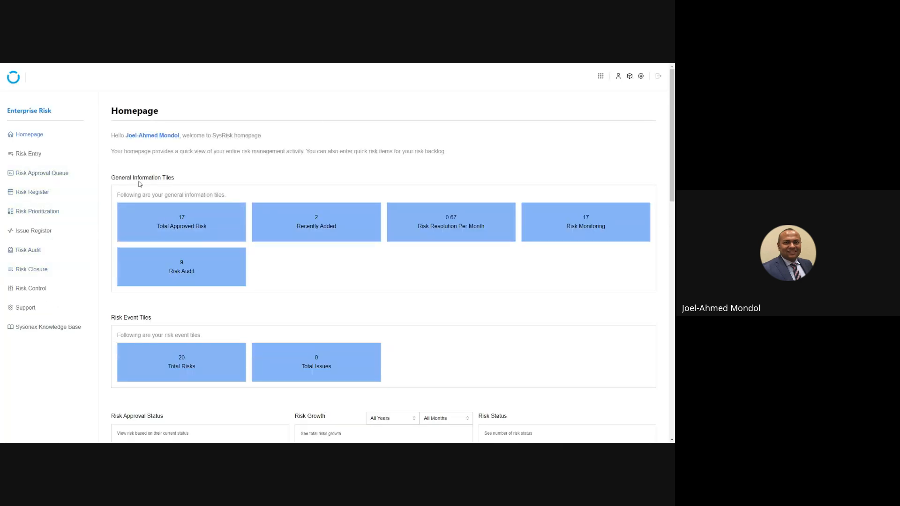
Check the Diversify Funding Sources item in the risk approval queue and in the risk entry page's table of unapproved risks
left_click(50, 175)
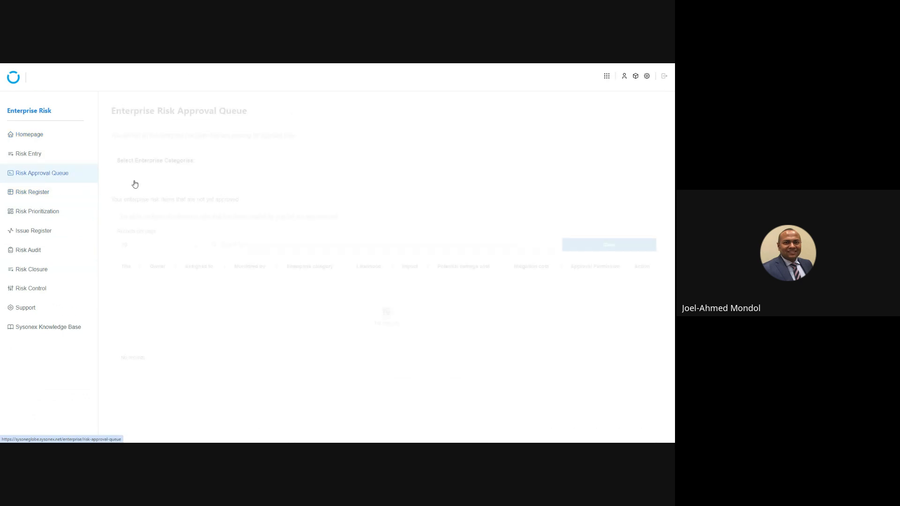
left_click(36, 159)
scroll(336, 280, "down", 10)
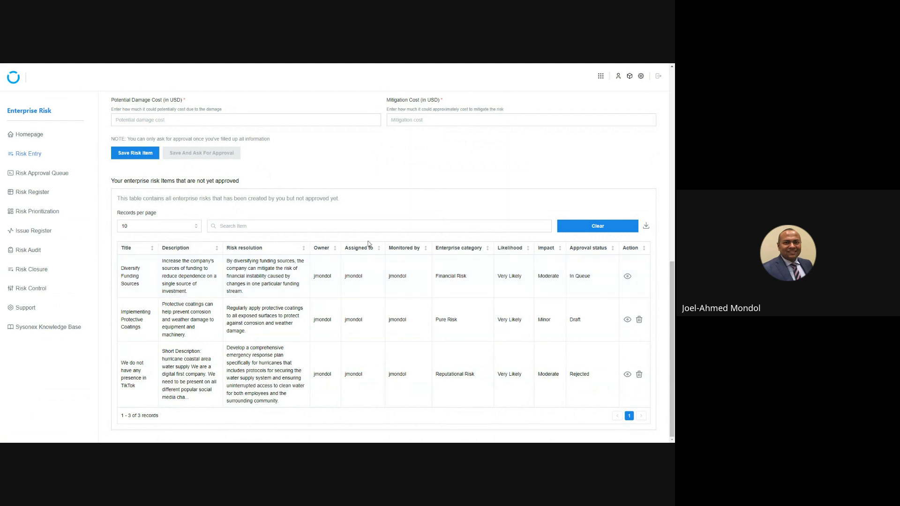
Approve the Diversify Funding Sources risk item in the risk approval queue and confirm the approval
left_click(46, 175)
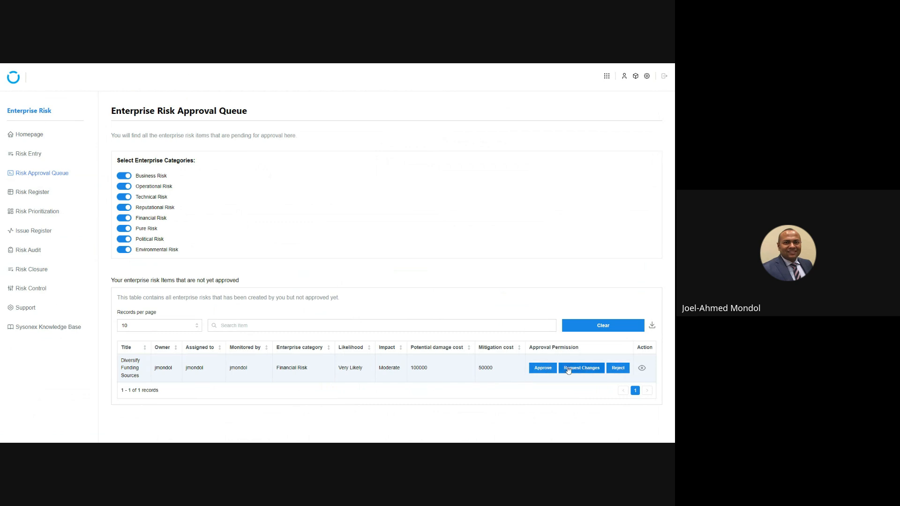
left_click(546, 369)
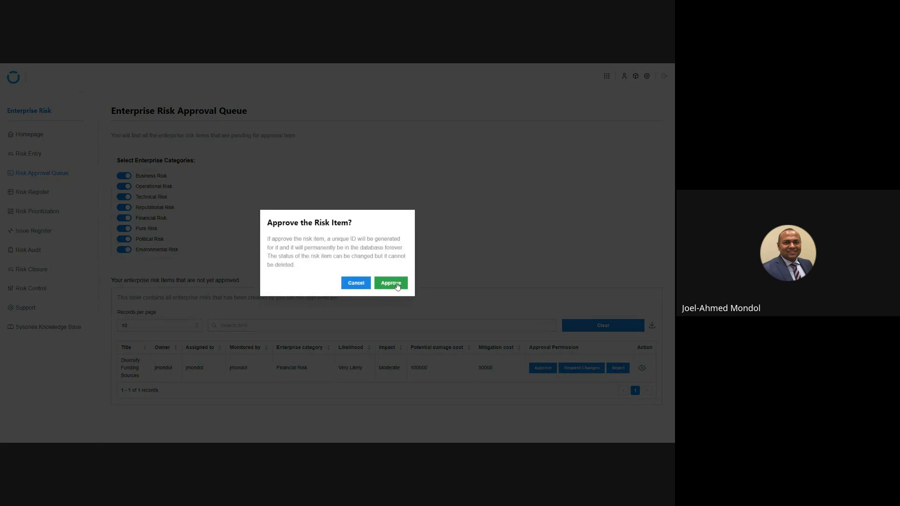
left_click(389, 283)
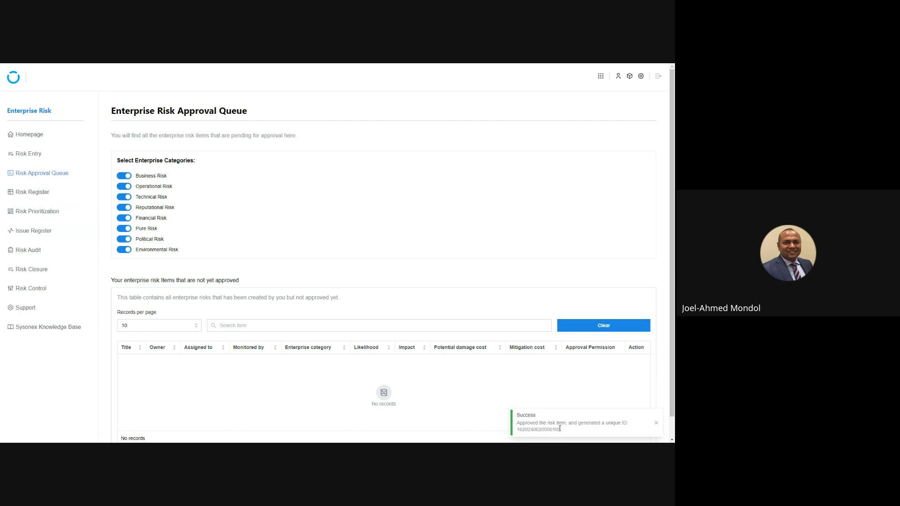
left_click_drag(560, 429, 514, 430)
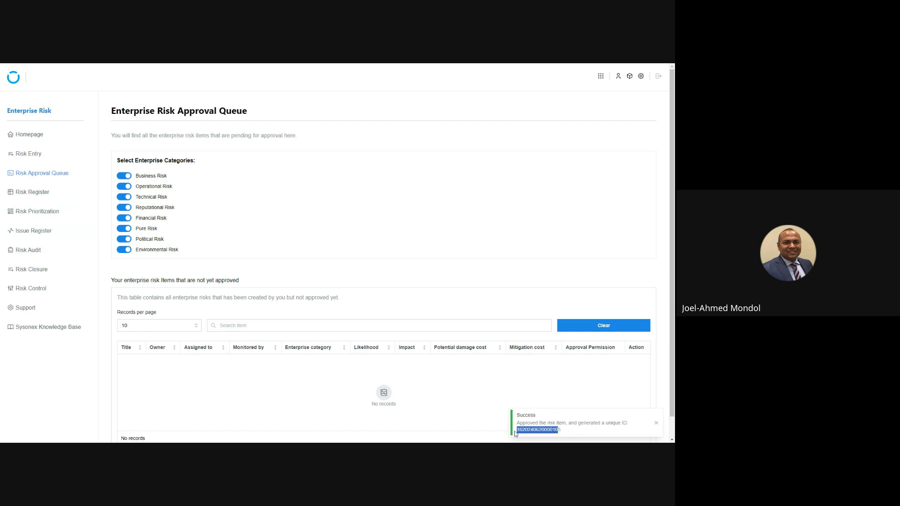
left_click(542, 431)
double_click(543, 430)
left_click(315, 253)
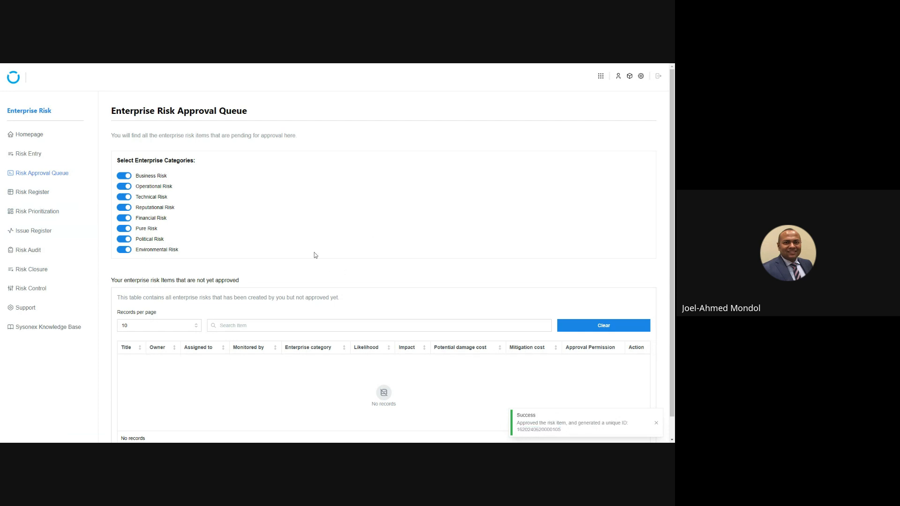
Look up the approved Diversify Funding Sources risk on the second page of the risk register's table
left_click(35, 198)
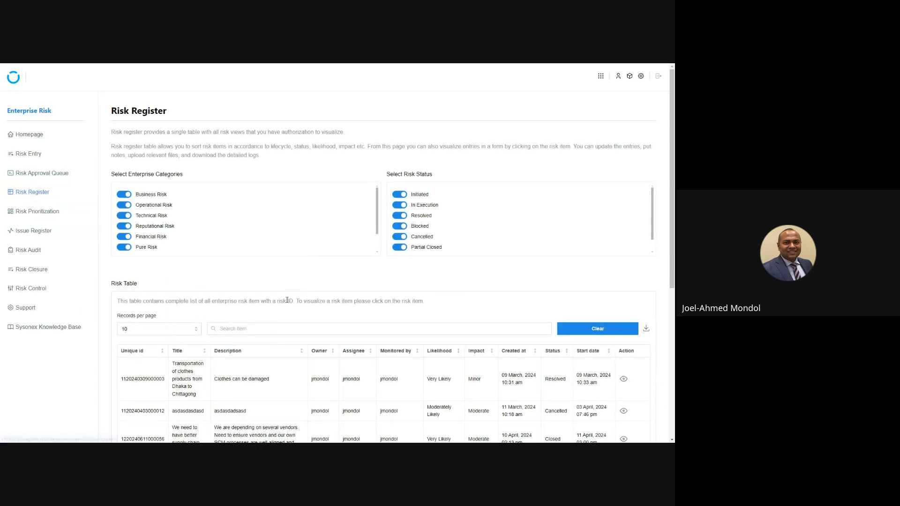
scroll(262, 296, "down", 1)
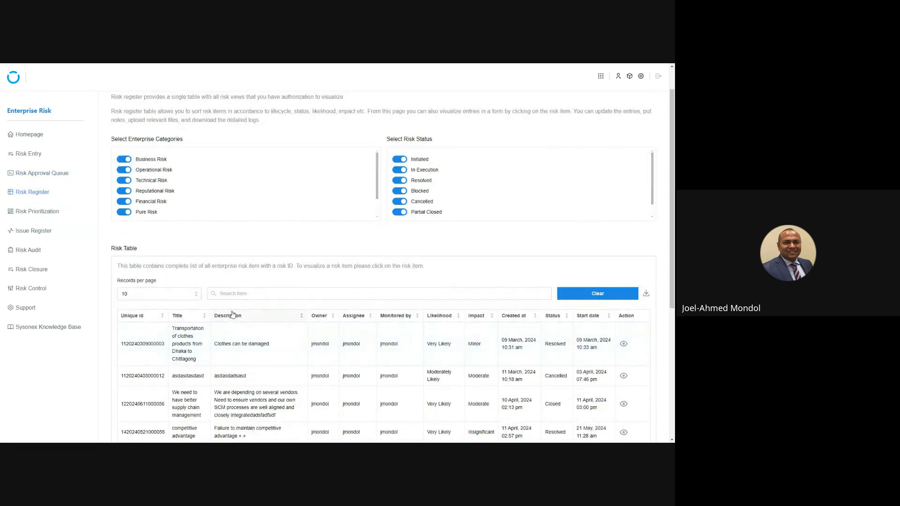
scroll(459, 267, "down", 5)
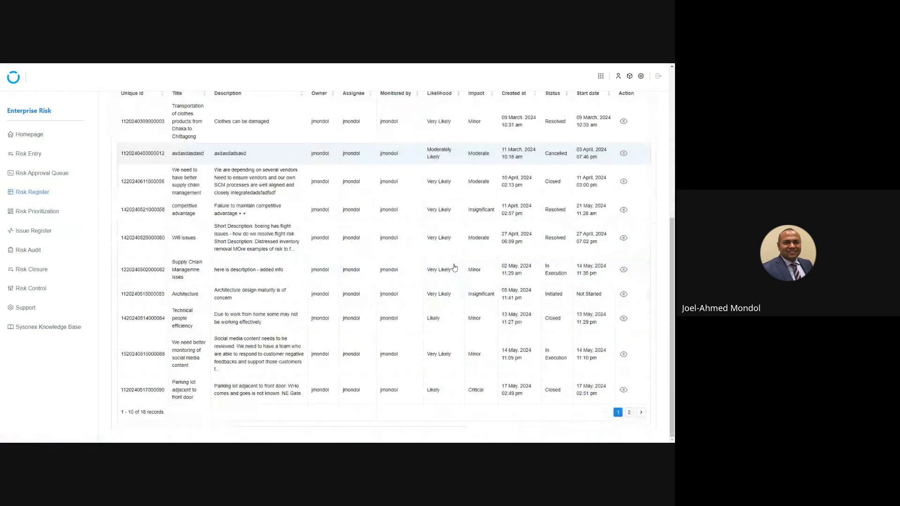
left_click(641, 412)
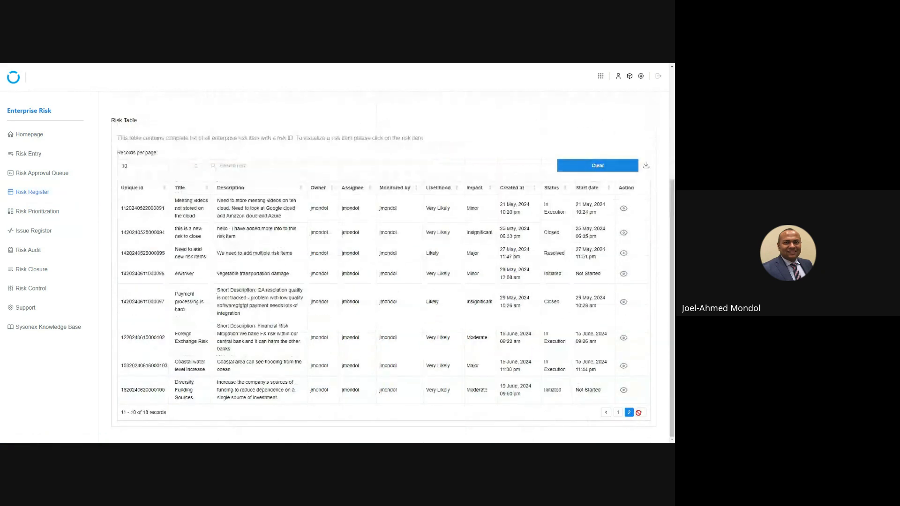